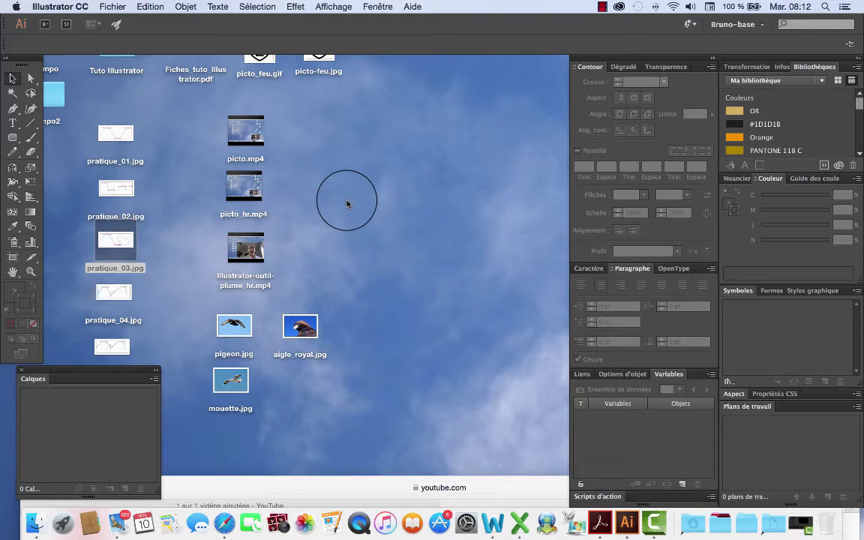
Create a new A4 portrait print document named exercice-plume in millimetres with the CMJN colour mode.
{"action": "left_click", "coordinate": [113, 7]}
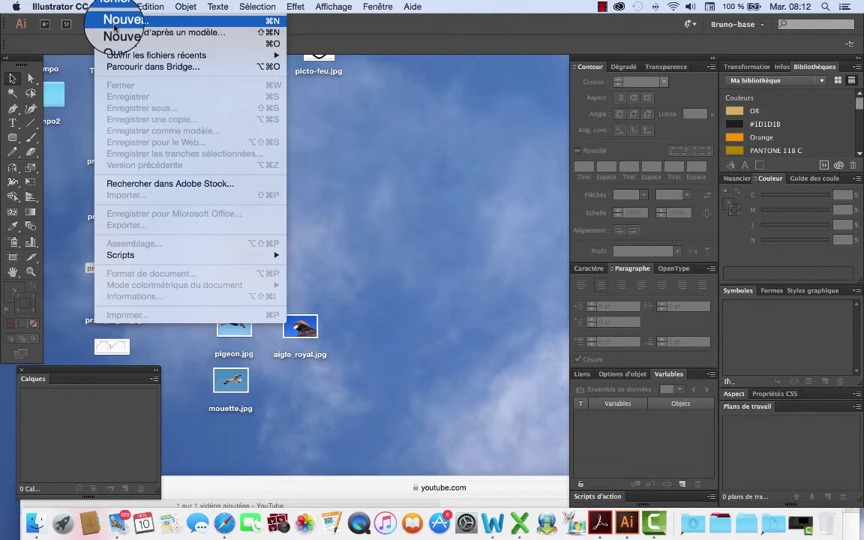
{"action": "left_click", "coordinate": [124, 18]}
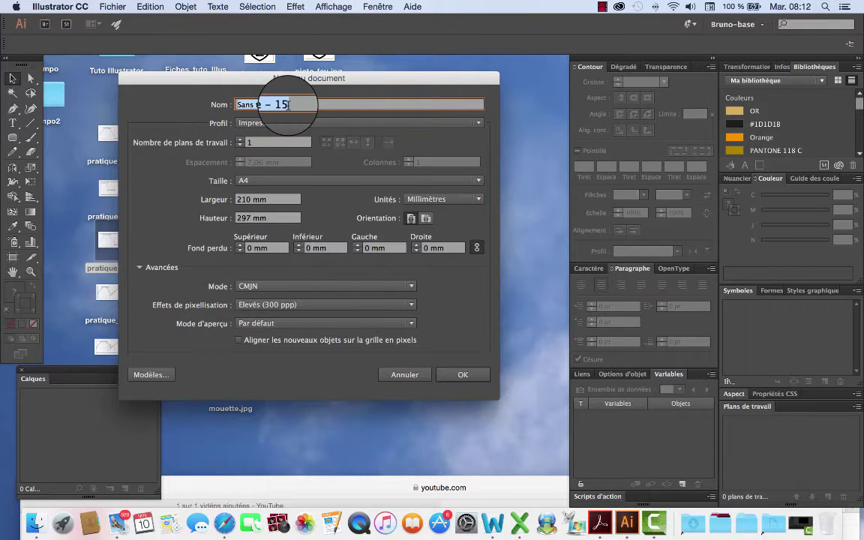
{"action": "type", "text": "é"}
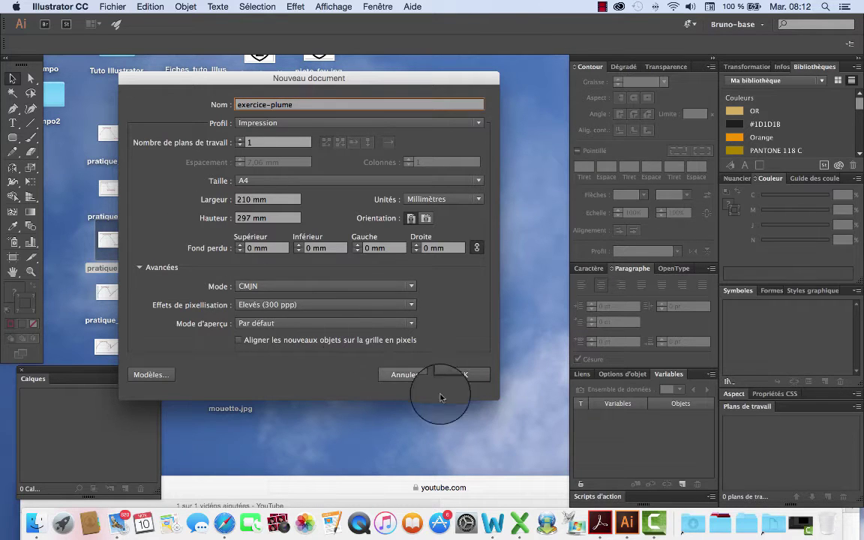
{"action": "left_click", "coordinate": [463, 374]}
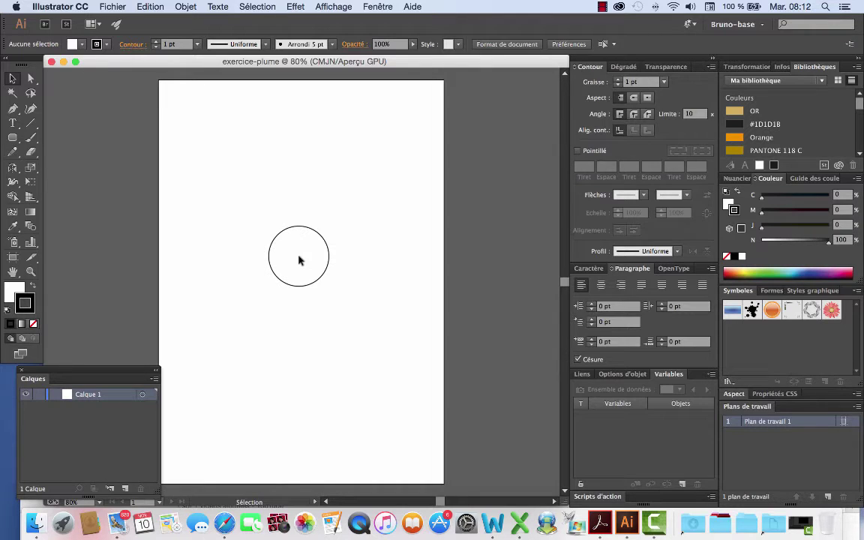
Place the desktop image pratique_03.jpg on the artboard and position it just above the middle of the page.
{"action": "left_click_drag", "start_coordinate": [135, 63], "coordinate": [327, 64]}
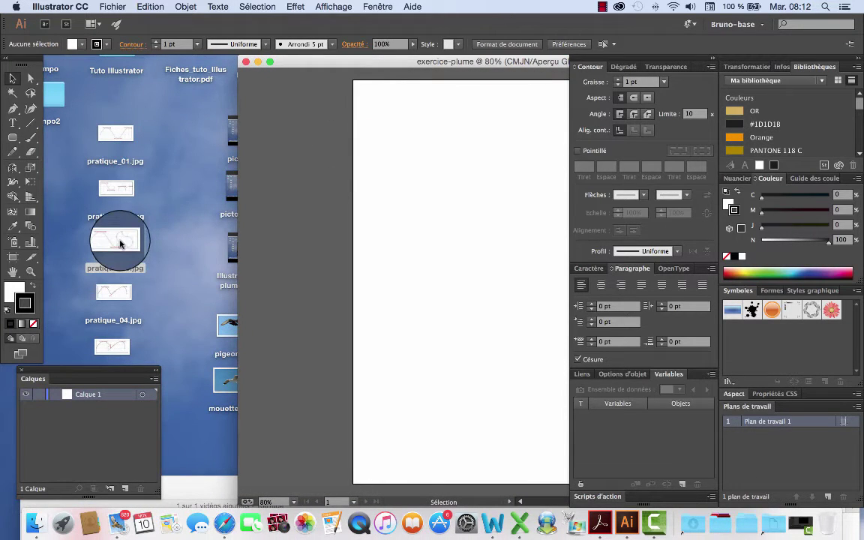
{"action": "left_click_drag", "start_coordinate": [127, 242], "coordinate": [461, 234]}
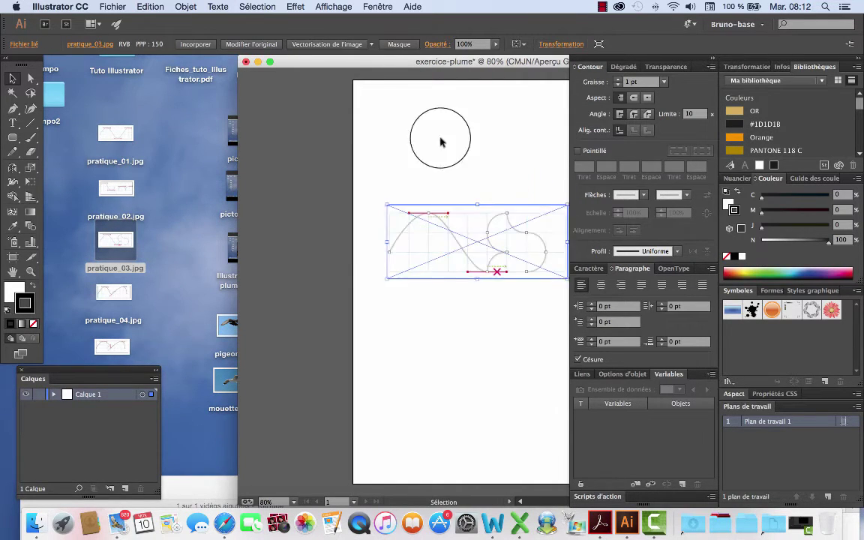
{"action": "left_click_drag", "start_coordinate": [405, 62], "coordinate": [285, 62]}
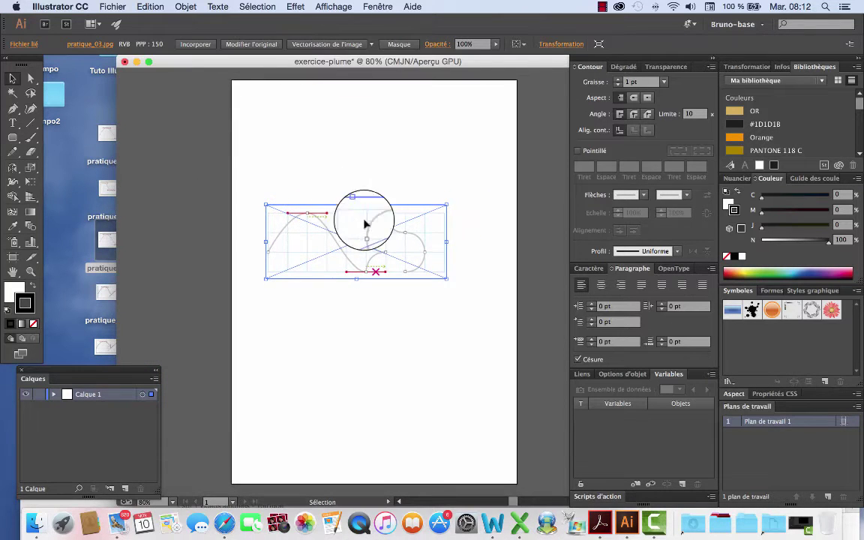
{"action": "left_click_drag", "start_coordinate": [378, 234], "coordinate": [393, 252]}
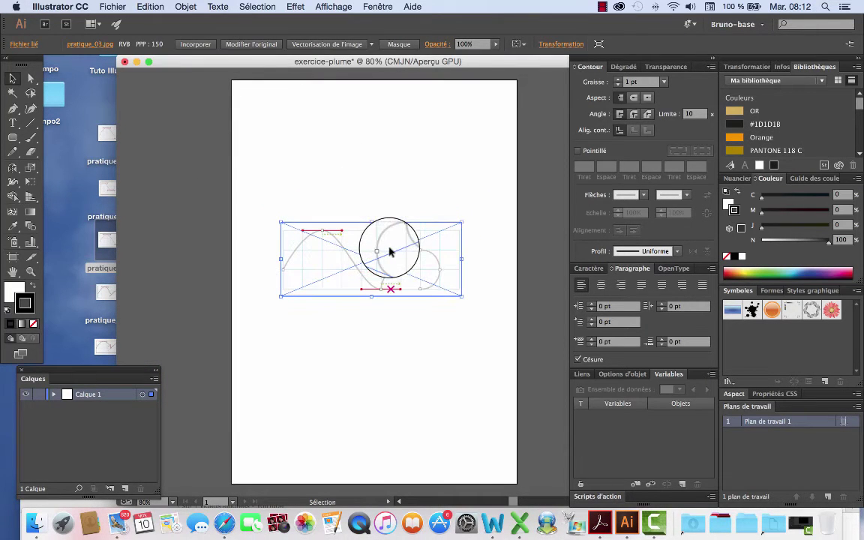
Rename the image's layer Modèle and turn it into a template layer with images dimmed to 50%.
{"action": "double_click", "coordinate": [119, 394]}
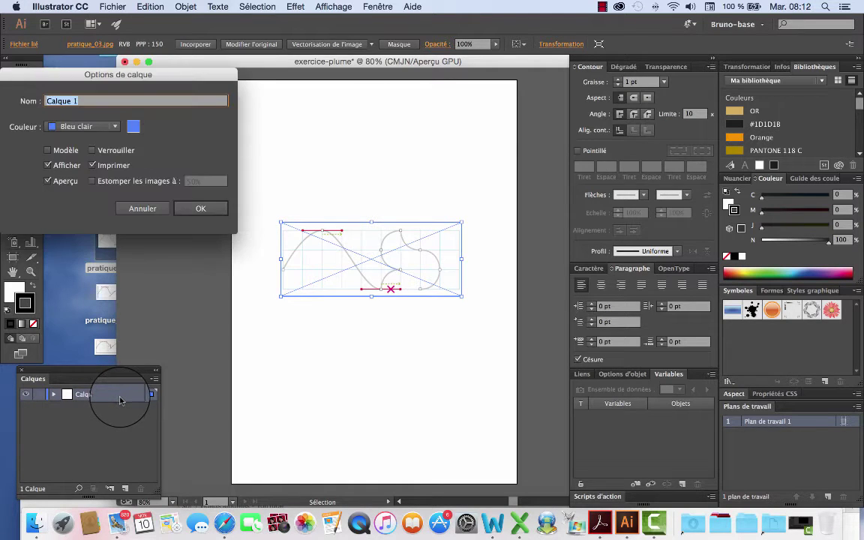
{"action": "type", "text": "Modèle"}
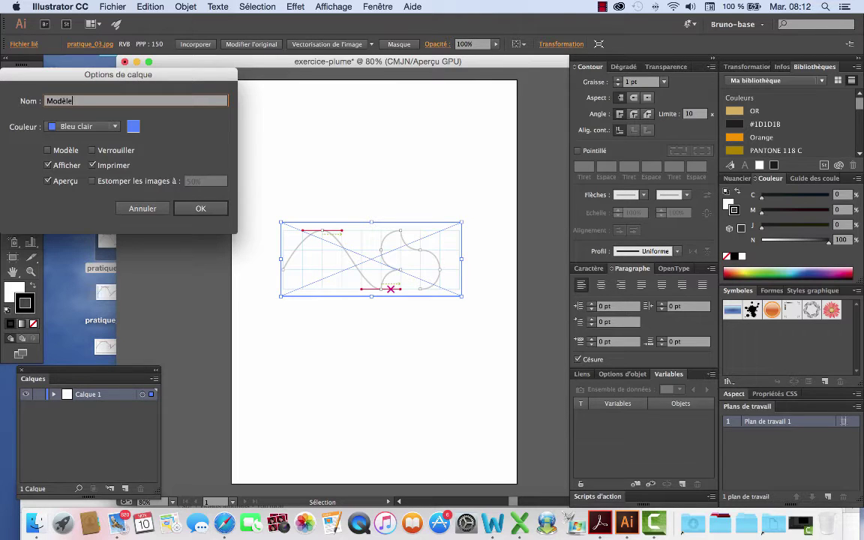
{"action": "left_click", "coordinate": [48, 150]}
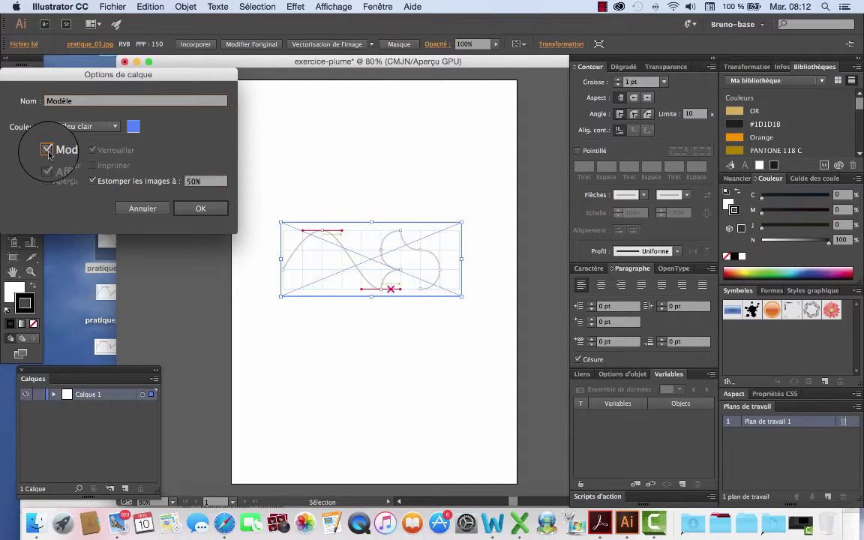
{"action": "left_click", "coordinate": [200, 208]}
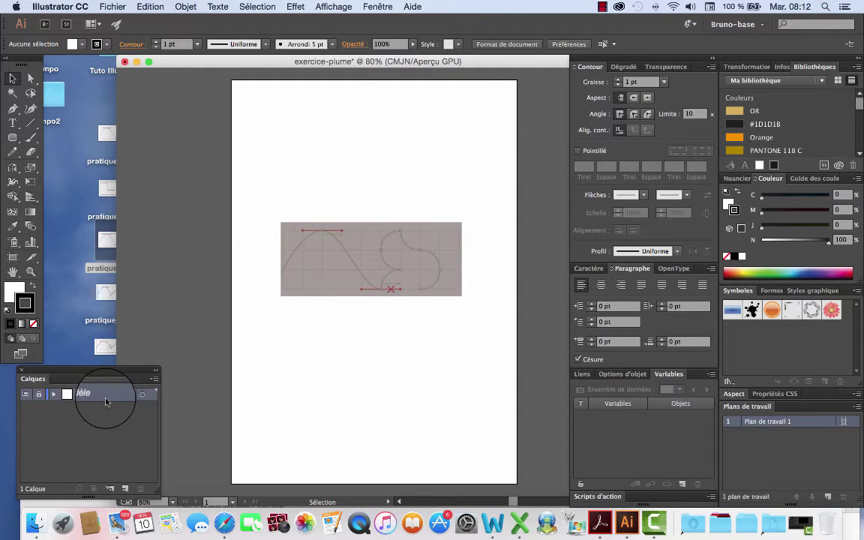
Add a new layer above the template layer and name it Tracé.
{"action": "left_click", "coordinate": [131, 485]}
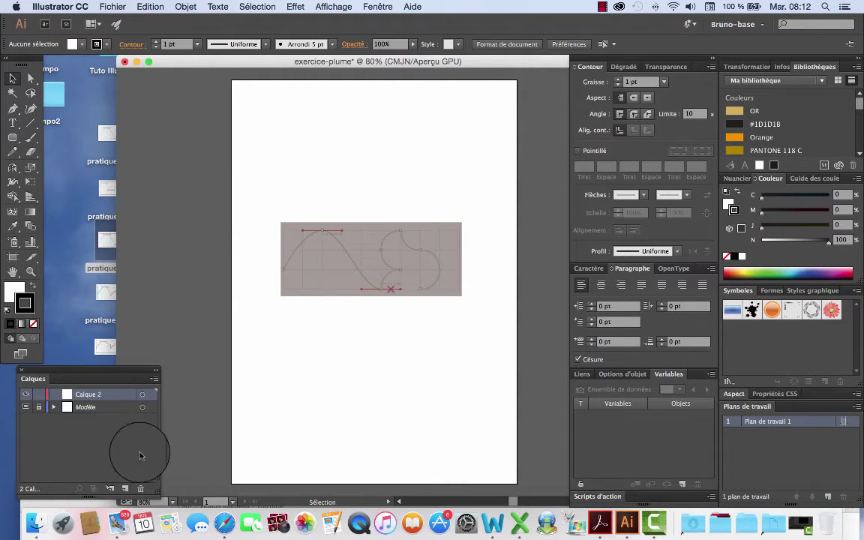
{"action": "double_click", "coordinate": [96, 393]}
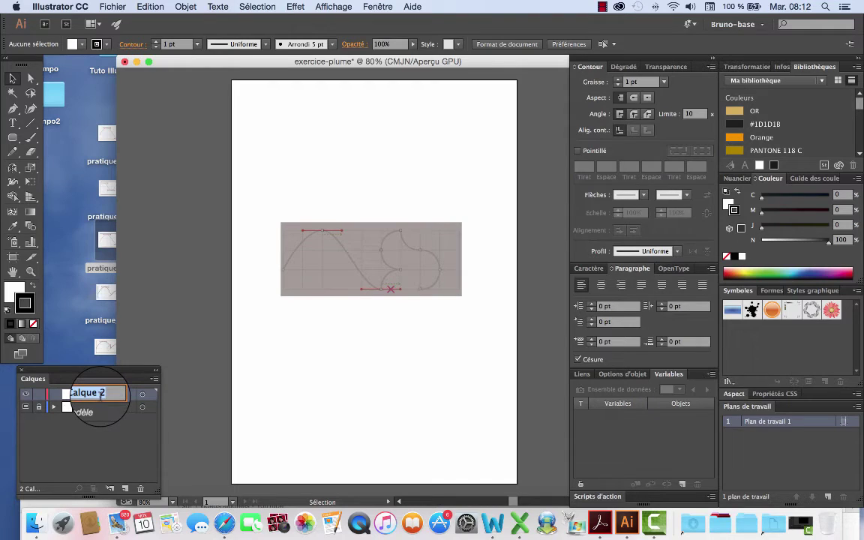
{"action": "type", "text": "Tracé"}
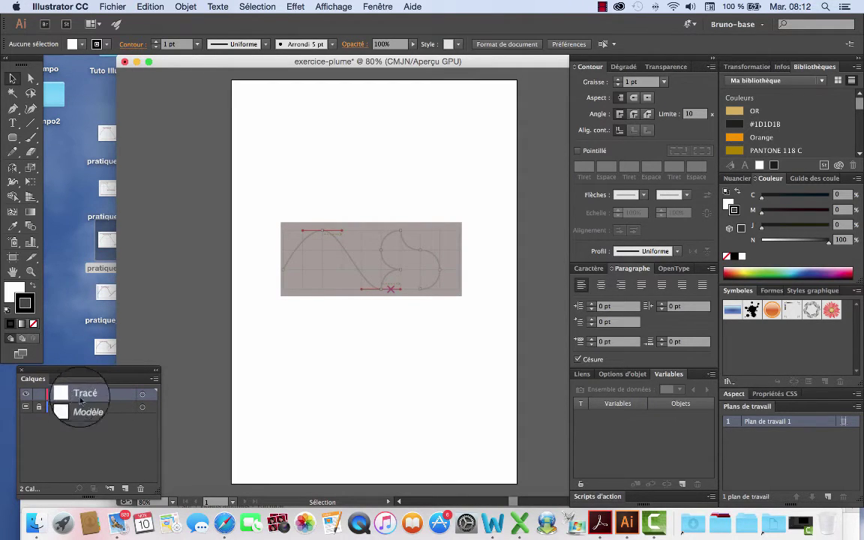
Set the fill to none and the stroke to red with 100% magenta, 100% yellow and 0% black.
{"action": "left_click", "coordinate": [13, 292]}
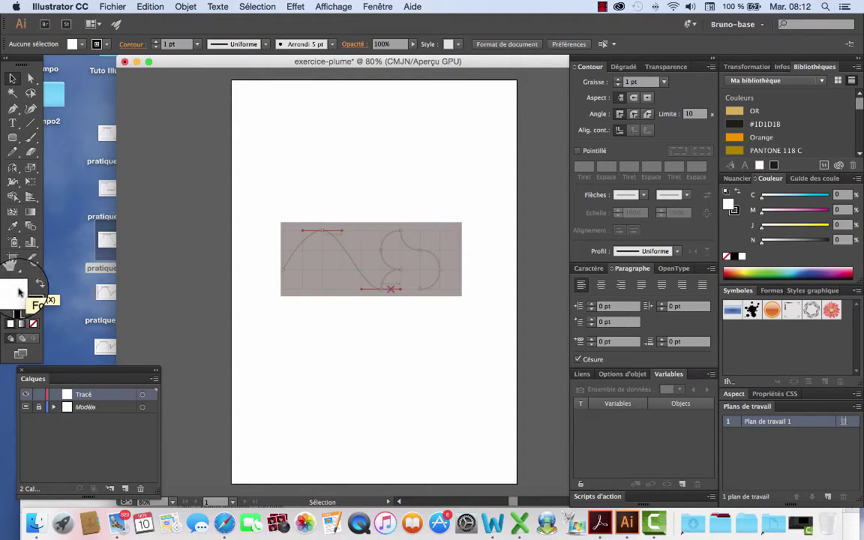
{"action": "left_click", "coordinate": [33, 324]}
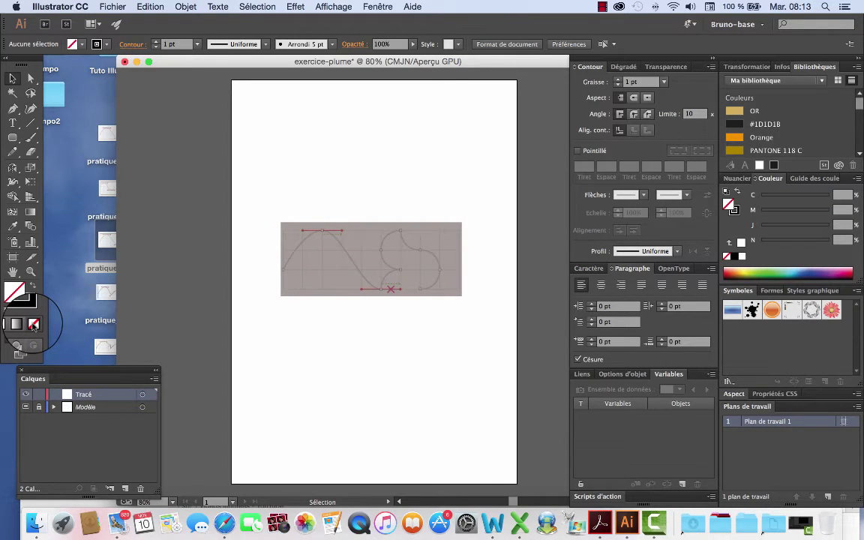
{"action": "left_click", "coordinate": [33, 304]}
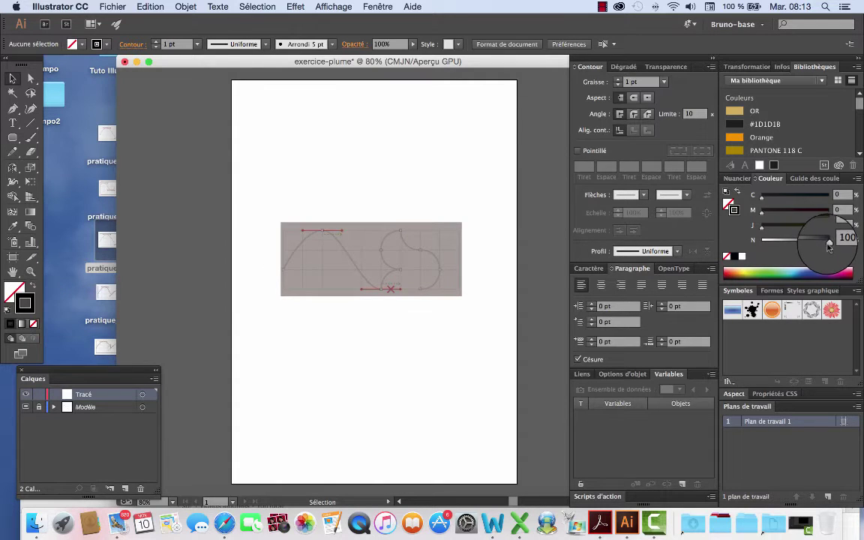
{"action": "mouse_move", "coordinate": [823, 245]}
{"action": "left_mouse_down"}
{"action": "mouse_move", "coordinate": [763, 241]}
{"action": "mouse_move", "coordinate": [829, 210]}
{"action": "left_mouse_up"}
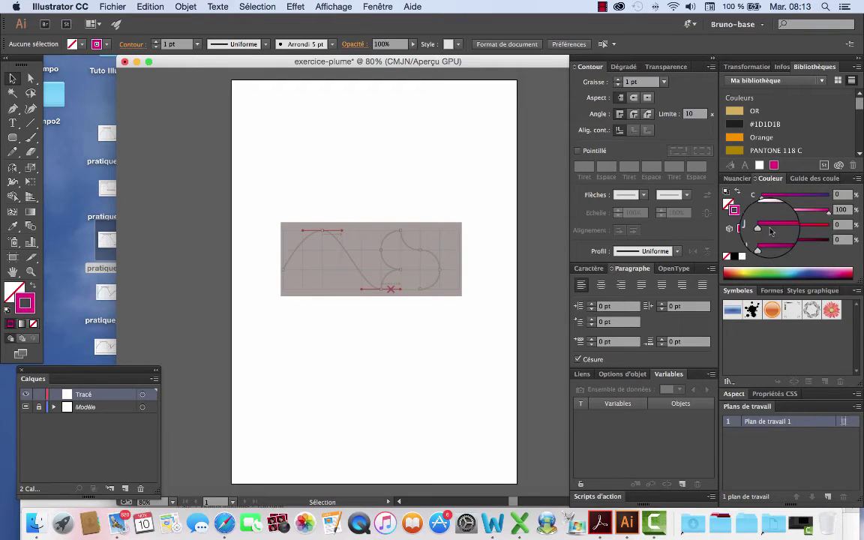
{"action": "left_click_drag", "start_coordinate": [761, 225], "coordinate": [829, 225]}
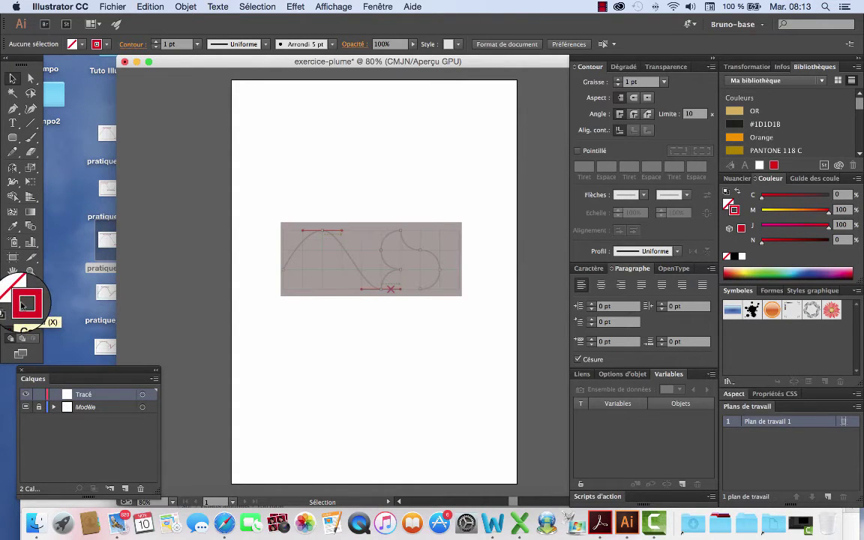
Trace the template's first arc with the Pen tool, from the leftmost point to a smooth crest point with horizontal handles.
{"action": "left_click", "coordinate": [13, 110]}
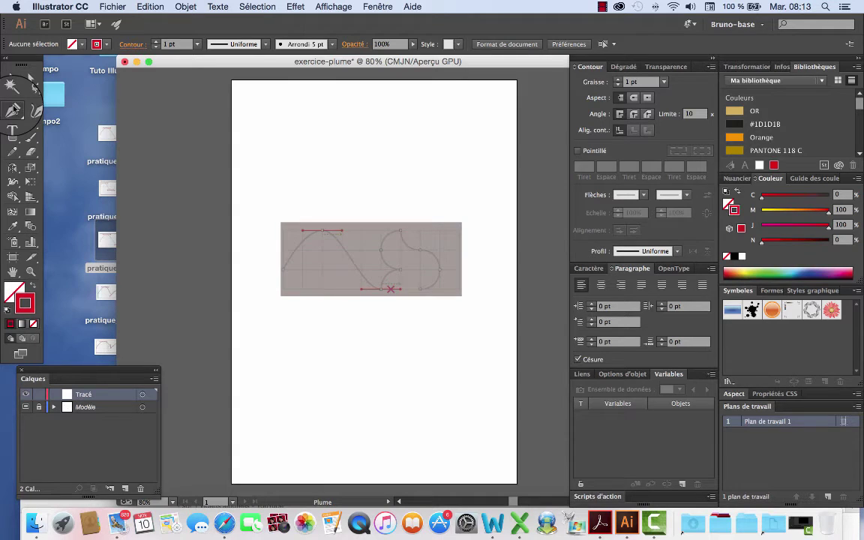
{"action": "left_click", "coordinate": [33, 273]}
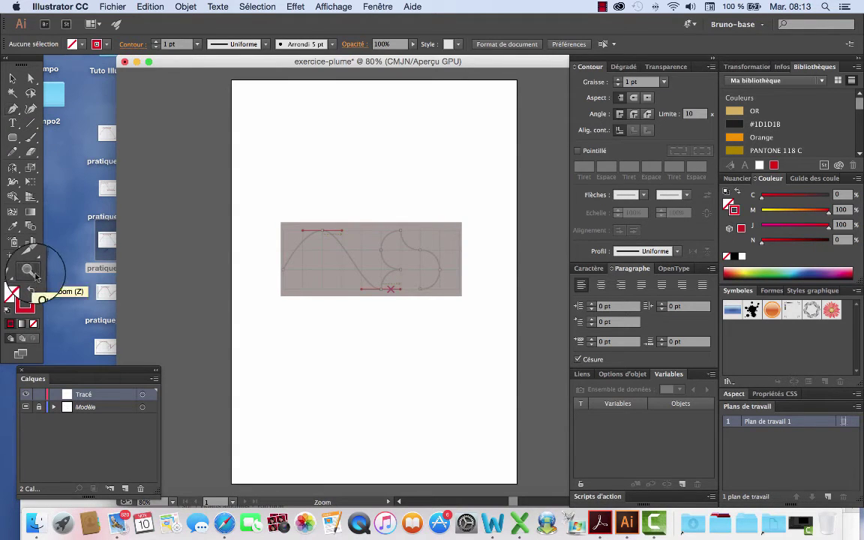
{"action": "left_click", "coordinate": [386, 276]}
{"action": "left_click", "coordinate": [387, 276]}
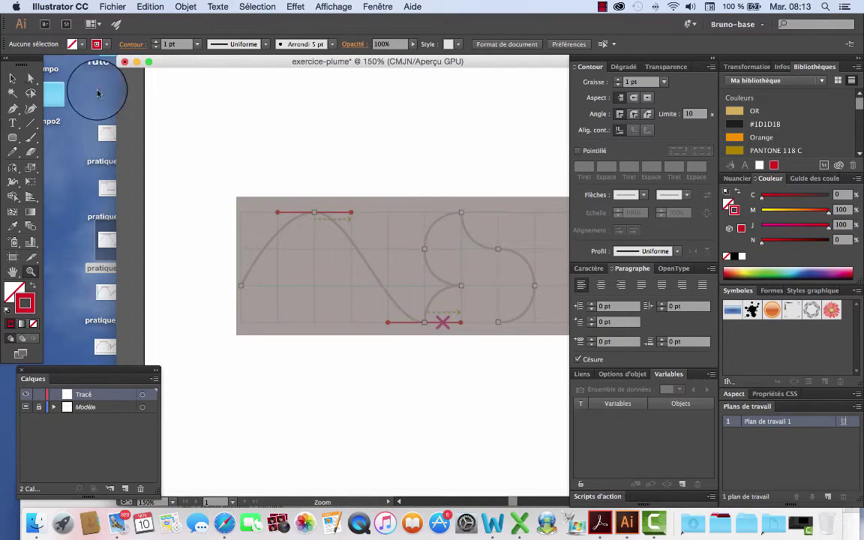
{"action": "left_click", "coordinate": [13, 109]}
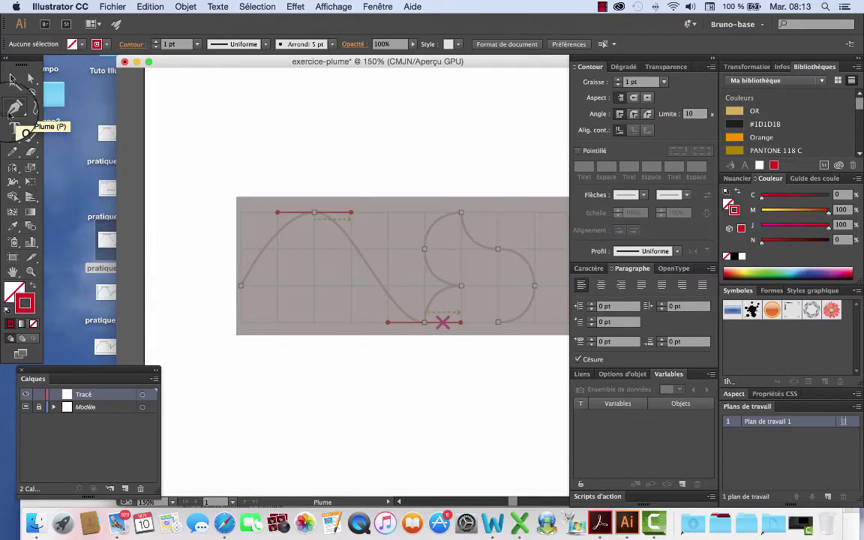
{"action": "left_click", "coordinate": [240, 288]}
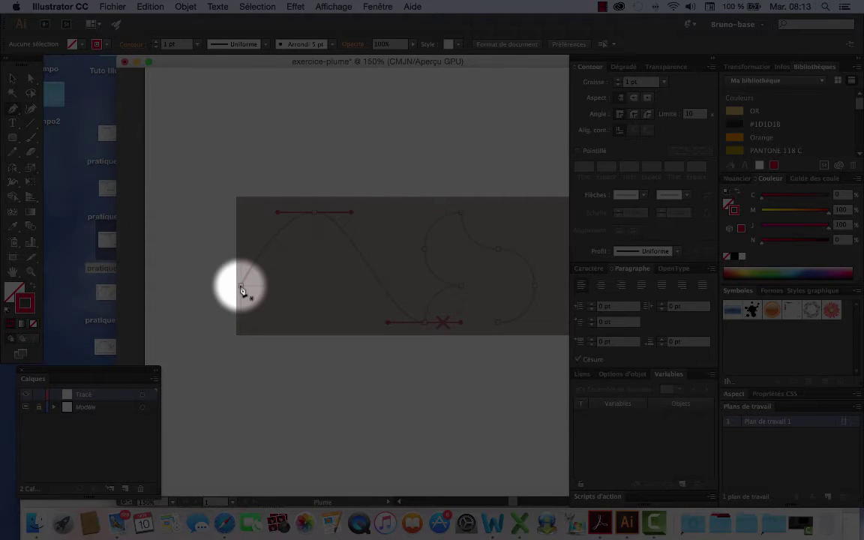
{"action": "left_click", "coordinate": [241, 287]}
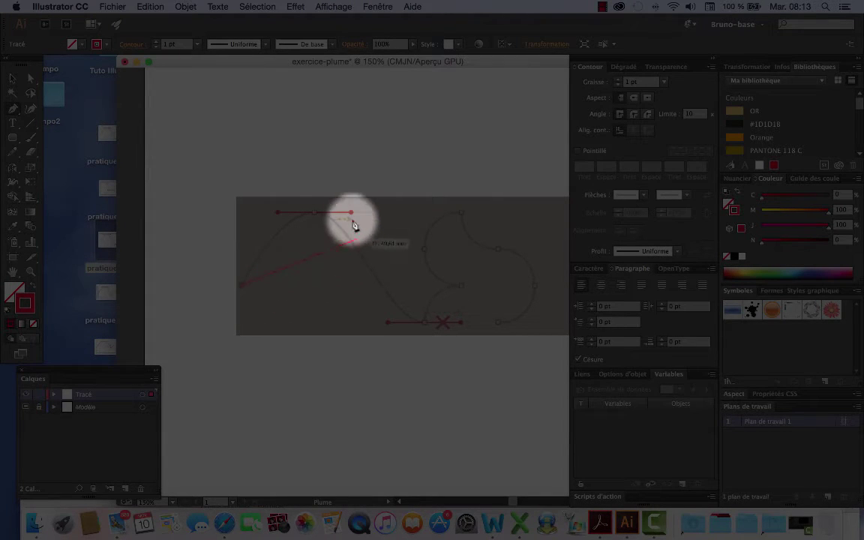
{"action": "left_click_drag", "start_coordinate": [325, 216], "coordinate": [318, 217]}
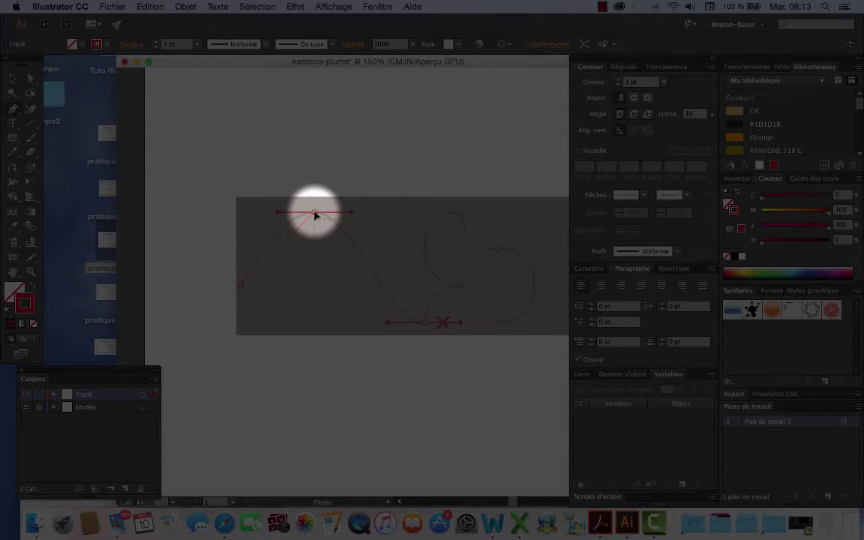
{"action": "key", "text": "shift"}
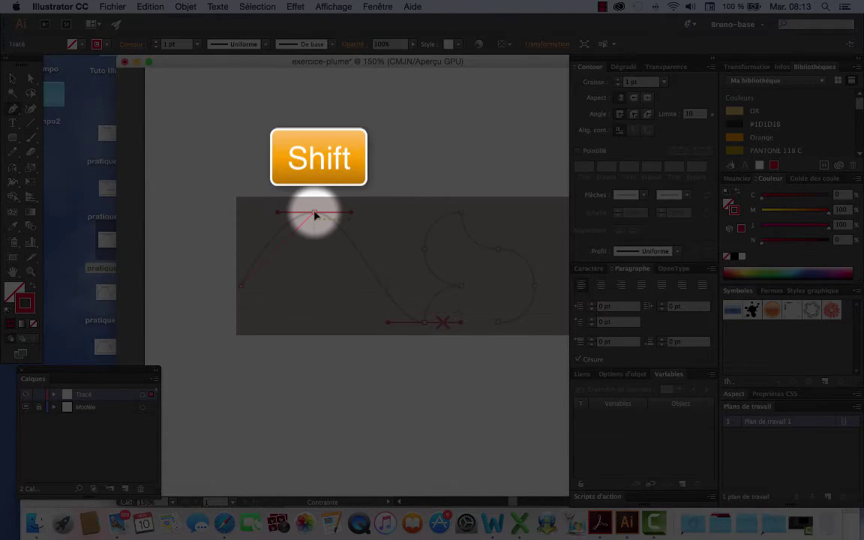
{"action": "left_click_drag", "start_coordinate": [315, 216], "coordinate": [351, 216]}
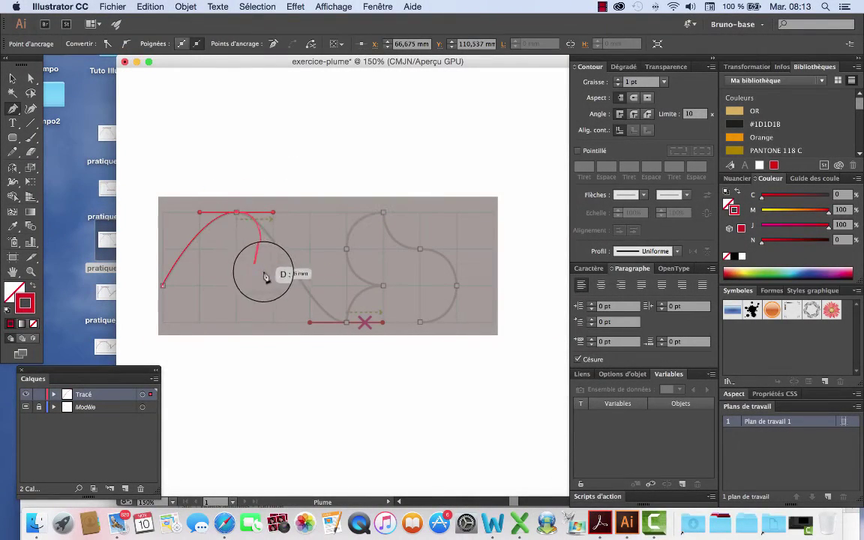
Extend the path to the wave's low point, remove its outgoing handle, and curve on to the inner cusp with horizontal handles.
{"action": "left_click_drag", "start_coordinate": [337, 311], "coordinate": [348, 328]}
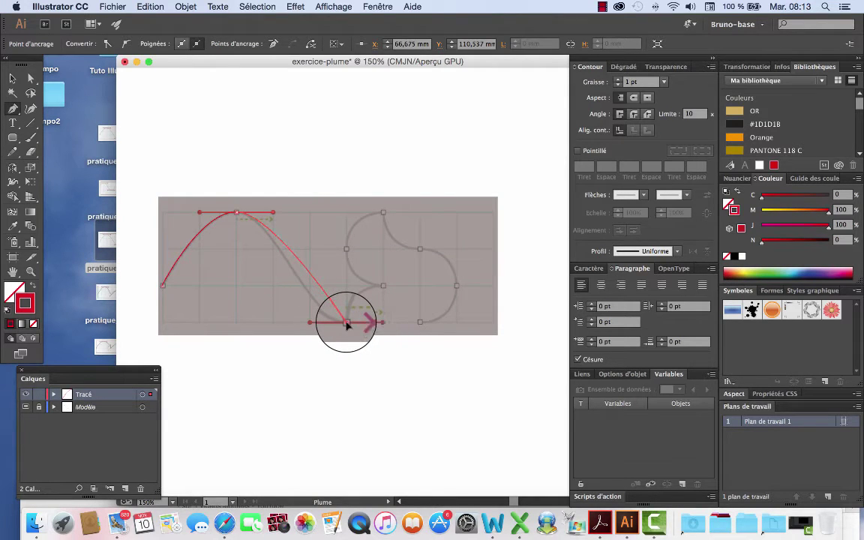
{"action": "mouse_move", "coordinate": [347, 324]}
{"action": "left_mouse_down"}
{"action": "mouse_move", "coordinate": [387, 326]}
{"action": "mouse_move", "coordinate": [377, 310]}
{"action": "mouse_move", "coordinate": [372, 334]}
{"action": "mouse_move", "coordinate": [387, 322]}
{"action": "mouse_move", "coordinate": [368, 329]}
{"action": "mouse_move", "coordinate": [372, 335]}
{"action": "mouse_move", "coordinate": [390, 319]}
{"action": "mouse_move", "coordinate": [347, 325]}
{"action": "left_mouse_up"}
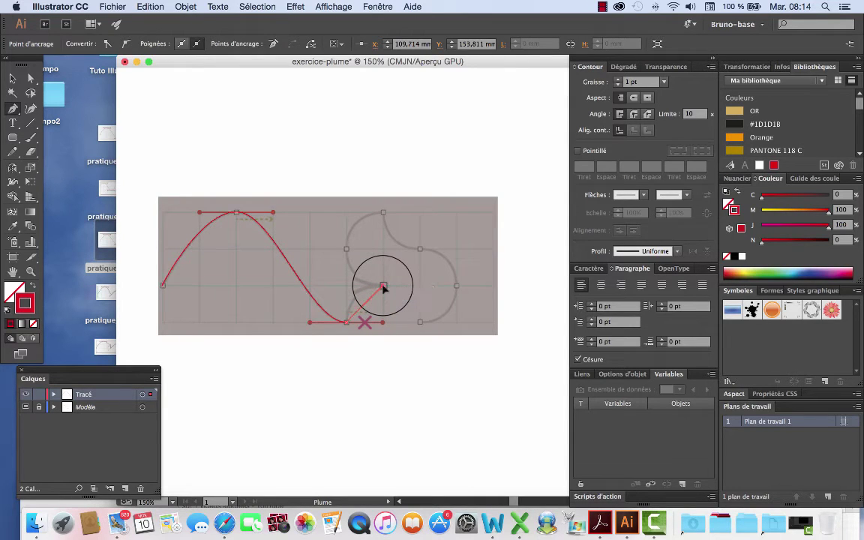
{"action": "key", "text": "shift"}
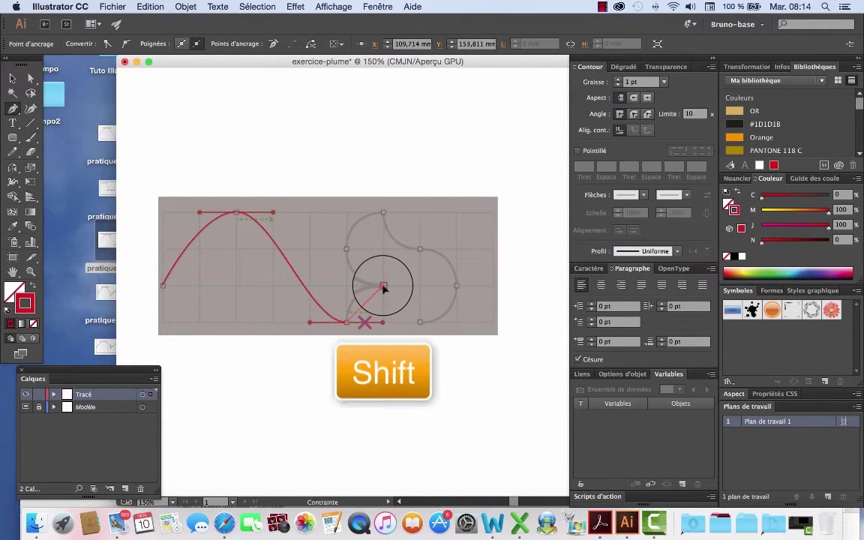
{"action": "left_click_drag", "start_coordinate": [384, 287], "coordinate": [420, 294]}
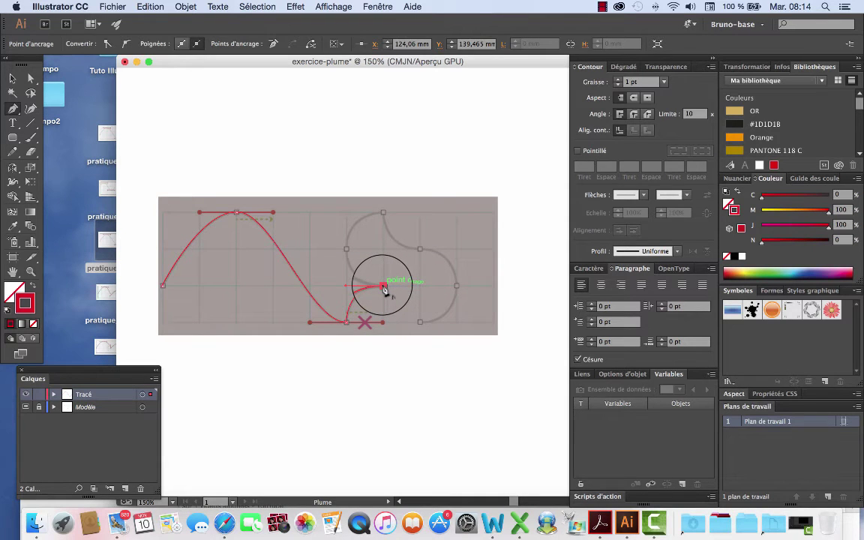
Remove the outgoing handle at the inner cusp and curve the path up to the lobe's leftmost point with vertical handles.
{"action": "left_click_drag", "start_coordinate": [385, 287], "coordinate": [348, 218]}
{"action": "key", "text": "shift"}
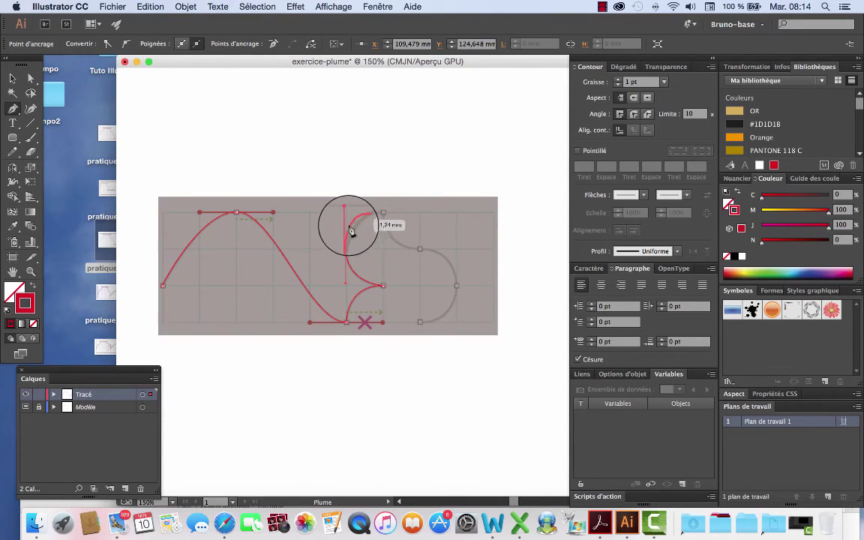
{"action": "mouse_move", "coordinate": [344, 240]}
{"action": "left_mouse_down"}
{"action": "mouse_move", "coordinate": [352, 212]}
{"action": "mouse_move", "coordinate": [355, 231]}
{"action": "left_mouse_up"}
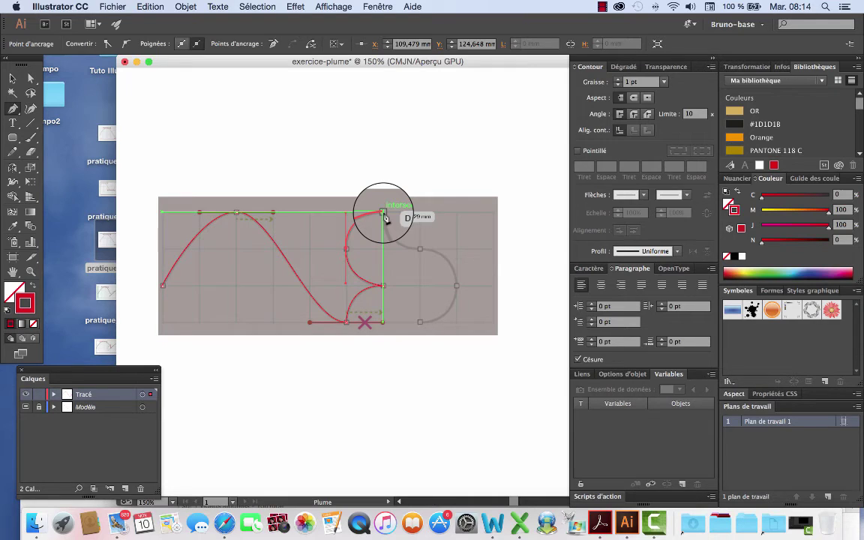
Add a handle-free anchor at the lobe's top cusp and curve the path down to the next template point with horizontal handles one grid square long.
{"action": "left_click", "coordinate": [384, 214]}
{"action": "left_click_drag", "start_coordinate": [383, 215], "coordinate": [456, 252]}
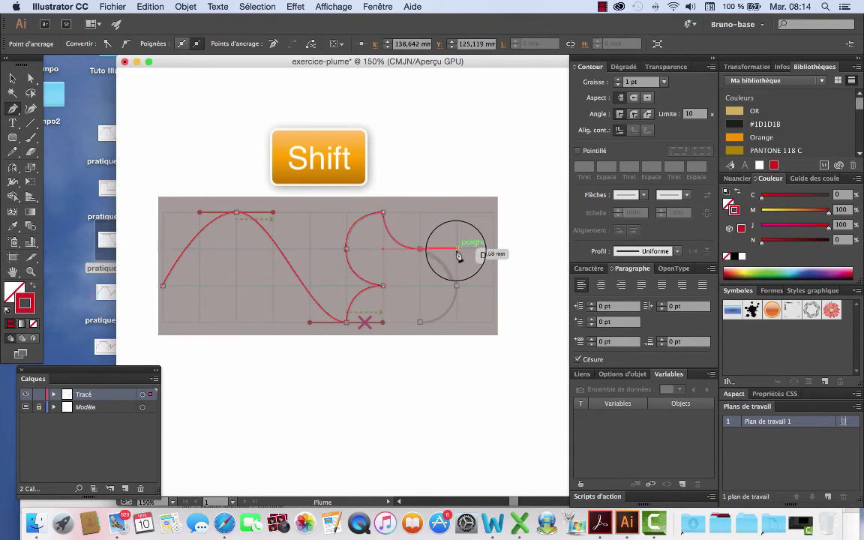
{"action": "mouse_move", "coordinate": [459, 255]}
{"action": "left_mouse_down"}
{"action": "mouse_move", "coordinate": [459, 291]}
{"action": "mouse_move", "coordinate": [452, 238]}
{"action": "mouse_move", "coordinate": [457, 246]}
{"action": "left_mouse_up"}
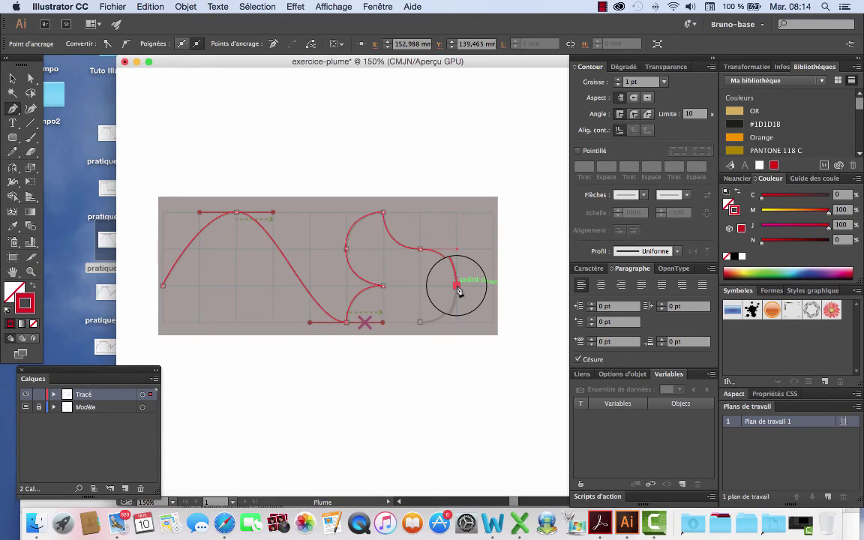
Add a handle-free anchor at the template's rightmost curve point and end the path at the last lower point with horizontal handles.
{"action": "left_click", "coordinate": [457, 288]}
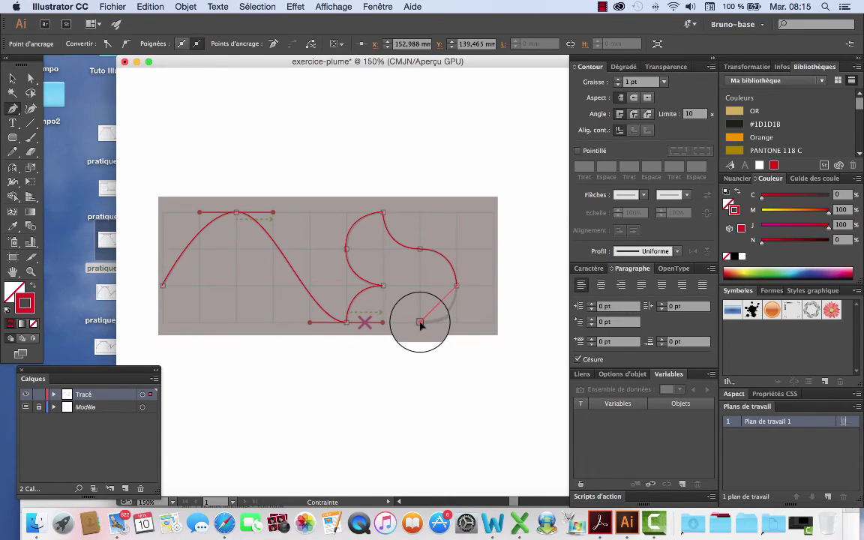
{"action": "left_click_drag", "start_coordinate": [420, 322], "coordinate": [383, 323]}
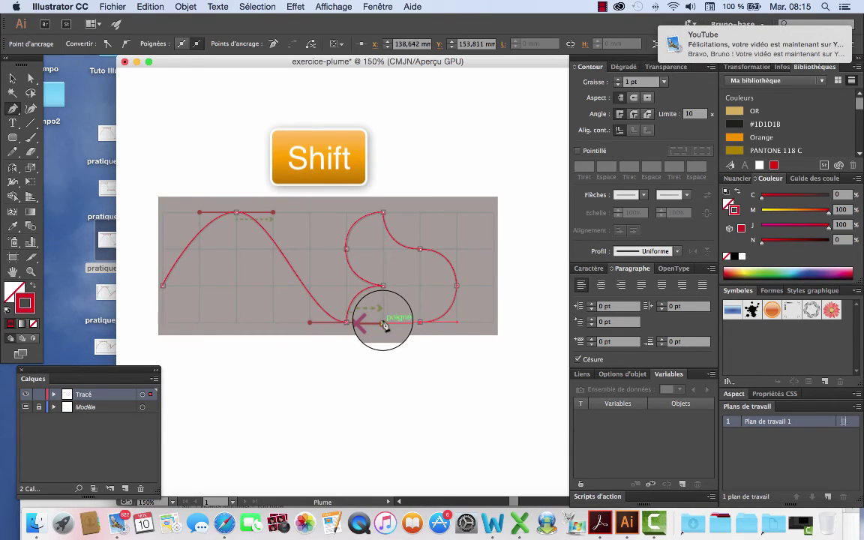
{"action": "left_click_drag", "start_coordinate": [383, 325], "coordinate": [384, 324]}
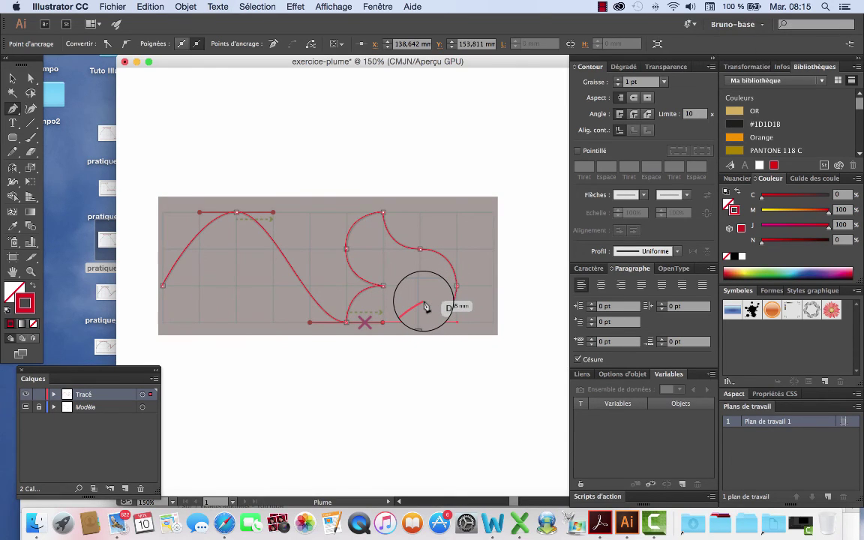
Switch to the Selection tool, deselect the finished path and hide the Modèle layer.
{"action": "key", "text": "v"}
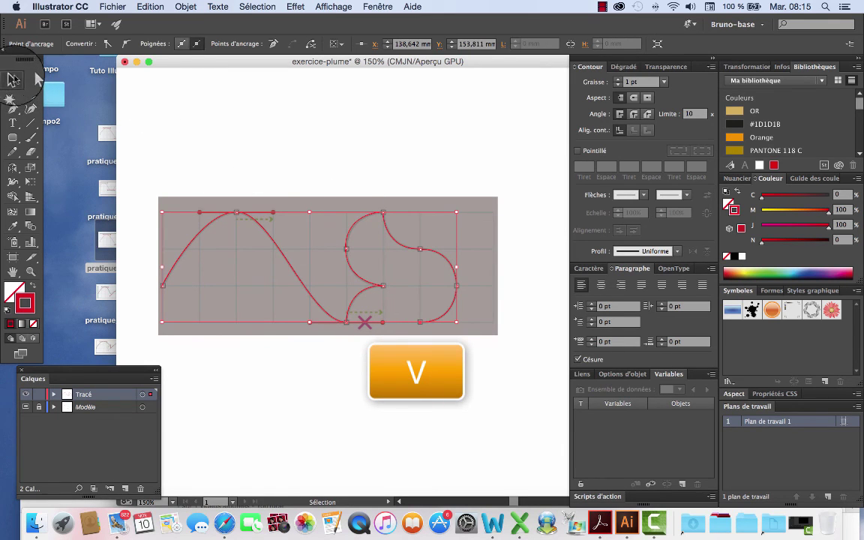
{"action": "left_click", "coordinate": [364, 383]}
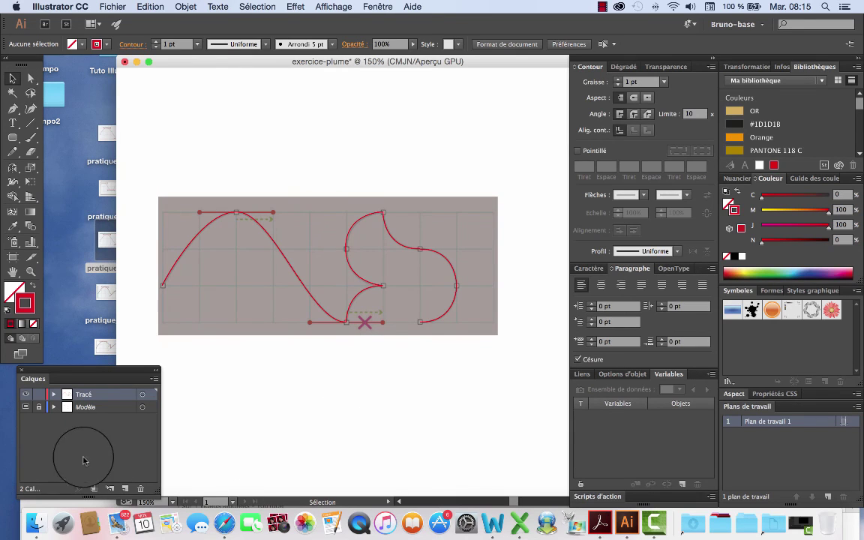
{"action": "left_click", "coordinate": [26, 407]}
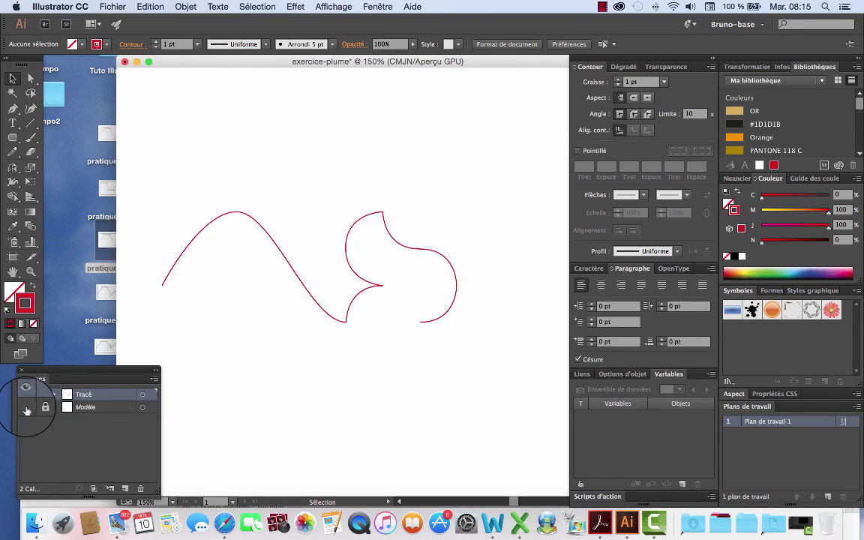